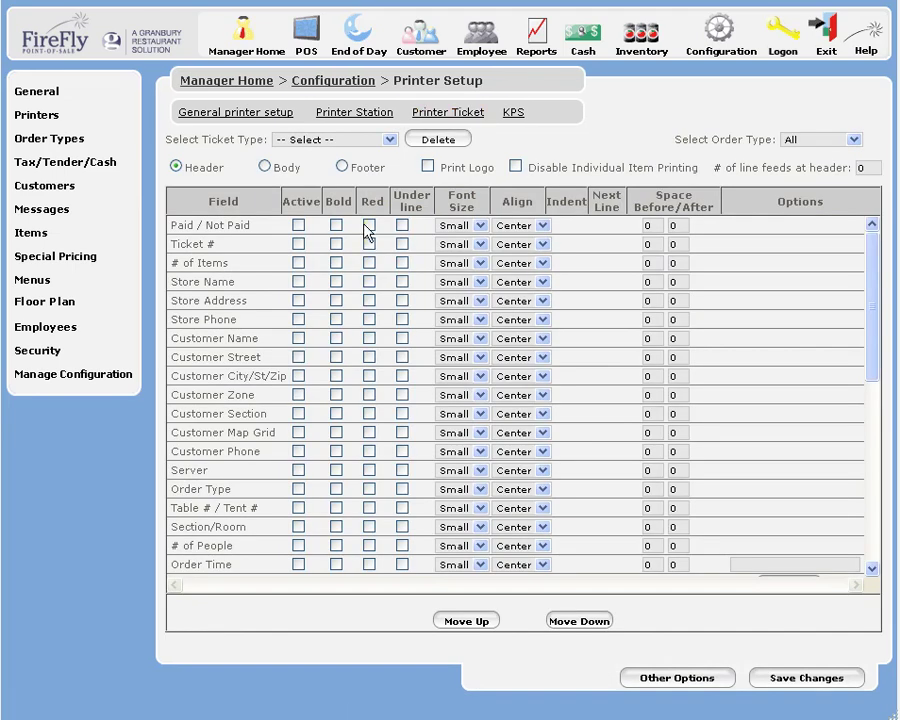
- Load the Production Ticket layout for configuration and review its header fields
{"action": "left_click", "coordinate": [387, 141]}
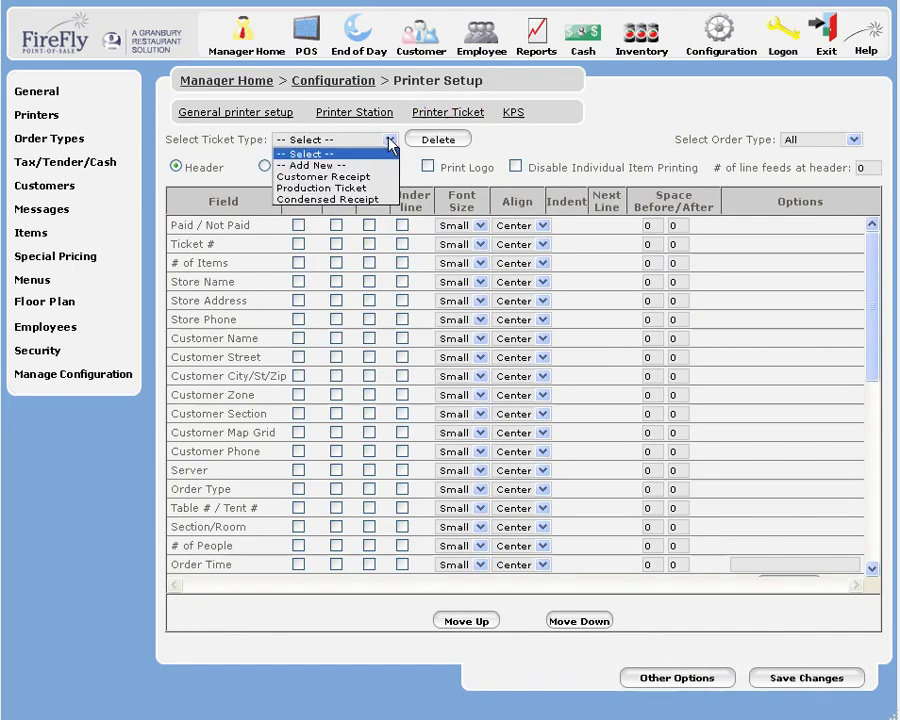
{"action": "left_click", "coordinate": [336, 193]}
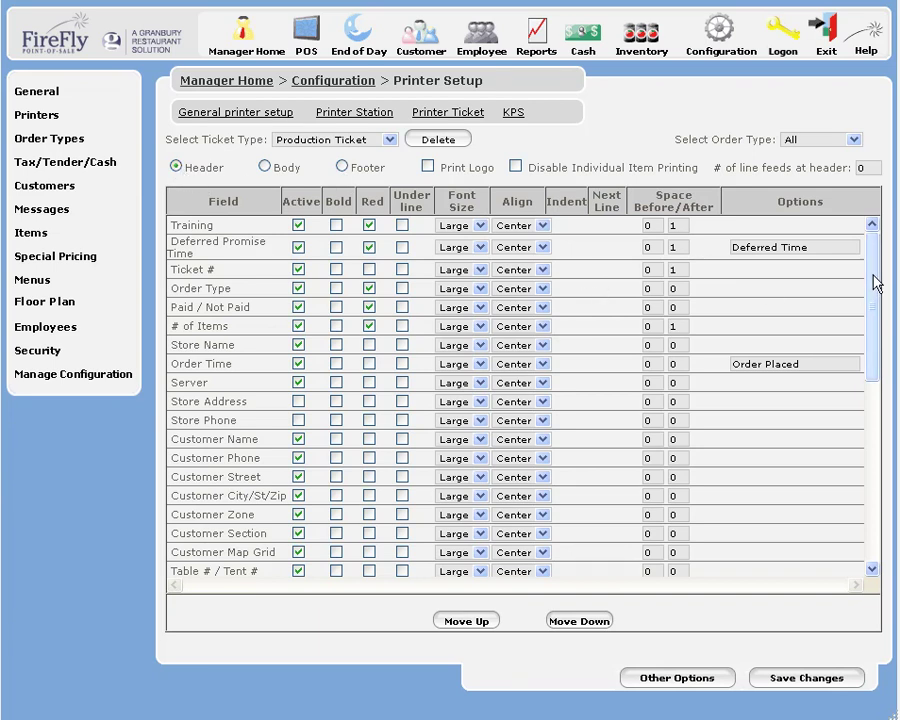
{"action": "left_click_drag", "start_coordinate": [873, 277], "coordinate": [884, 253]}
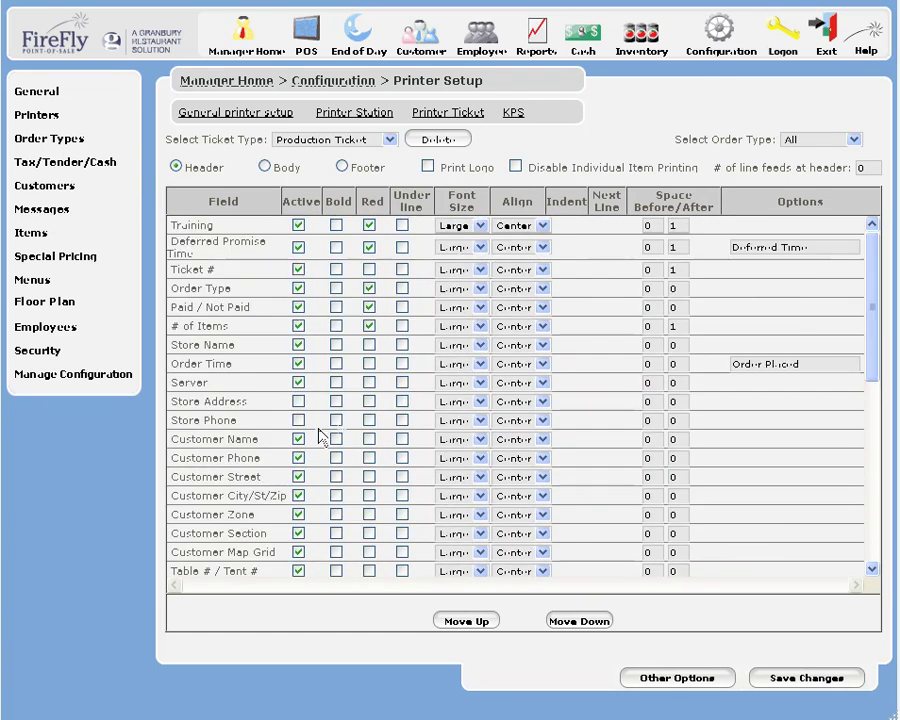
- Move the Server field to the very first position of the Production Ticket header
{"action": "left_click", "coordinate": [225, 388]}
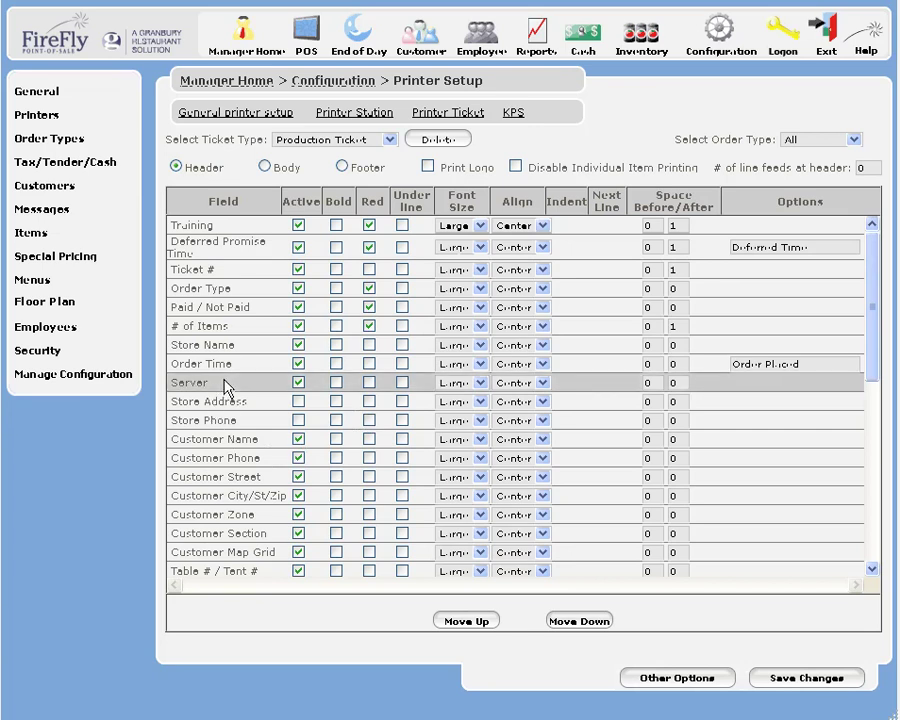
{"action": "left_click", "coordinate": [470, 624]}
{"action": "left_click", "coordinate": [470, 624]}
{"action": "left_click", "coordinate": [470, 624]}
{"action": "left_click", "coordinate": [470, 624]}
{"action": "left_click", "coordinate": [470, 624]}
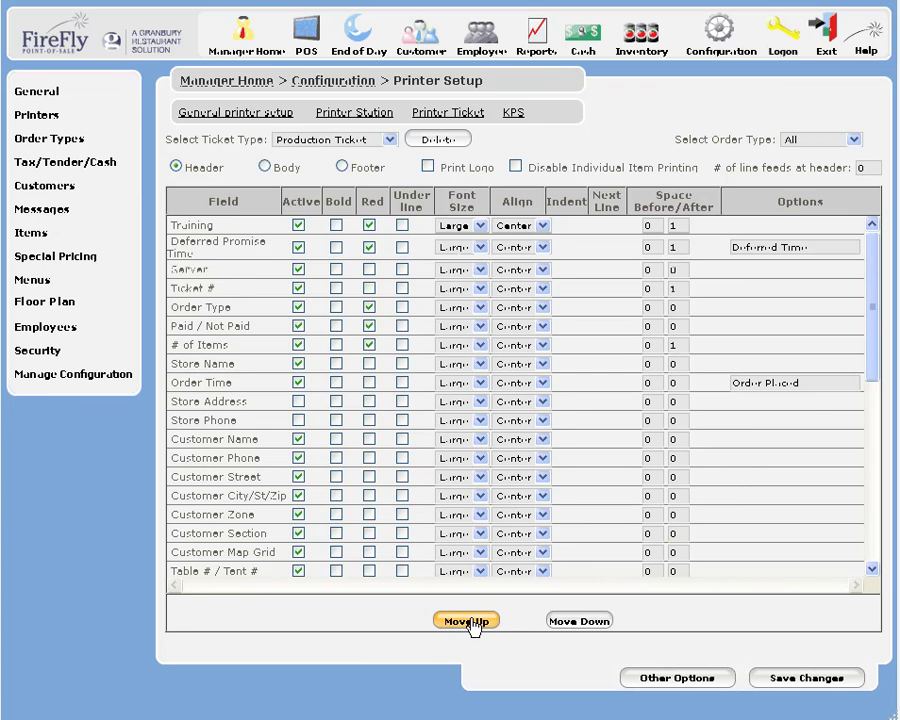
{"action": "left_click", "coordinate": [470, 624]}
{"action": "left_click", "coordinate": [470, 624]}
{"action": "left_click", "coordinate": [470, 624]}
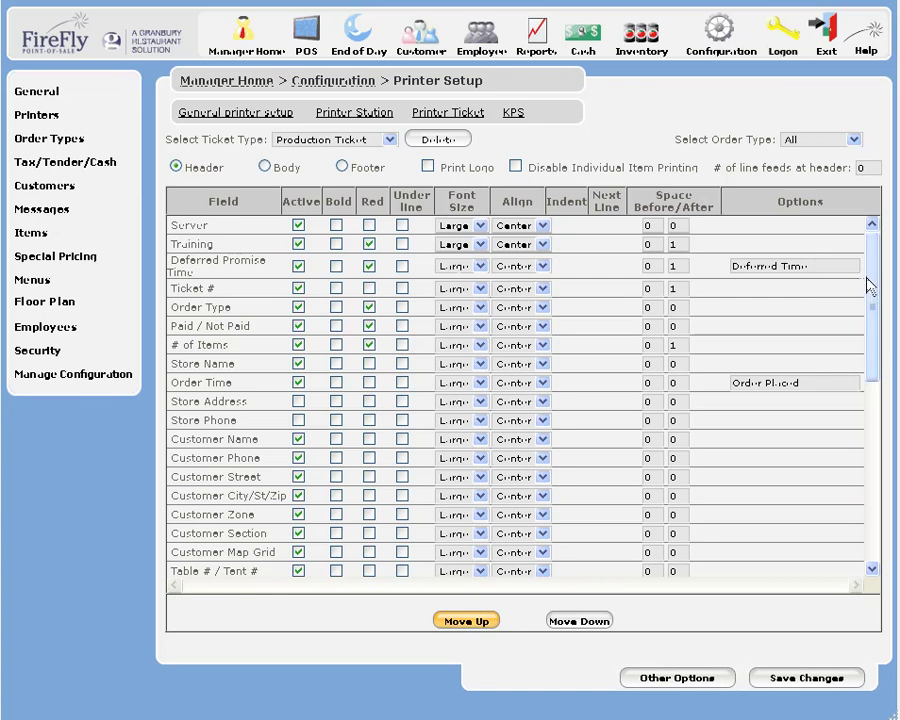
- Examine the remaining header fields, the footer fields, and the size, crust/style and item rows of the ticket body
{"action": "left_click_drag", "start_coordinate": [870, 285], "coordinate": [862, 436]}
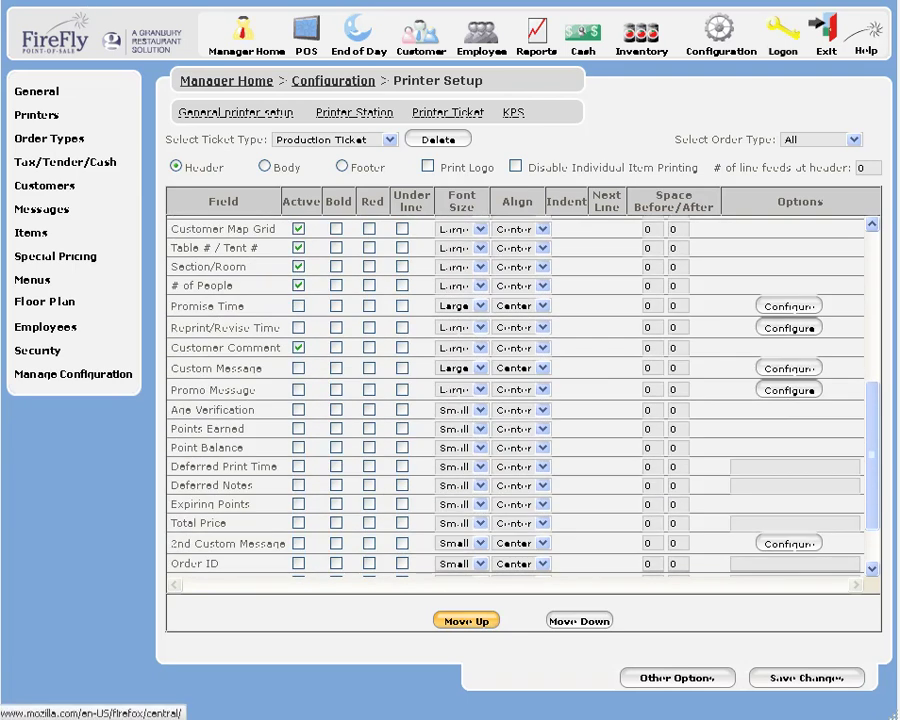
{"action": "left_click", "coordinate": [342, 167]}
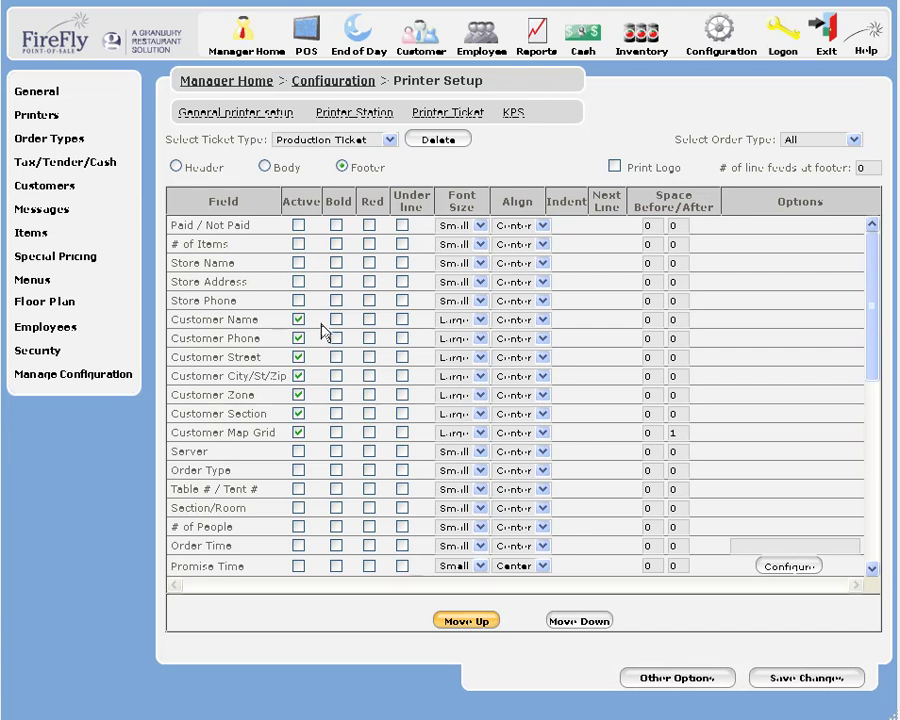
{"action": "left_click", "coordinate": [264, 167]}
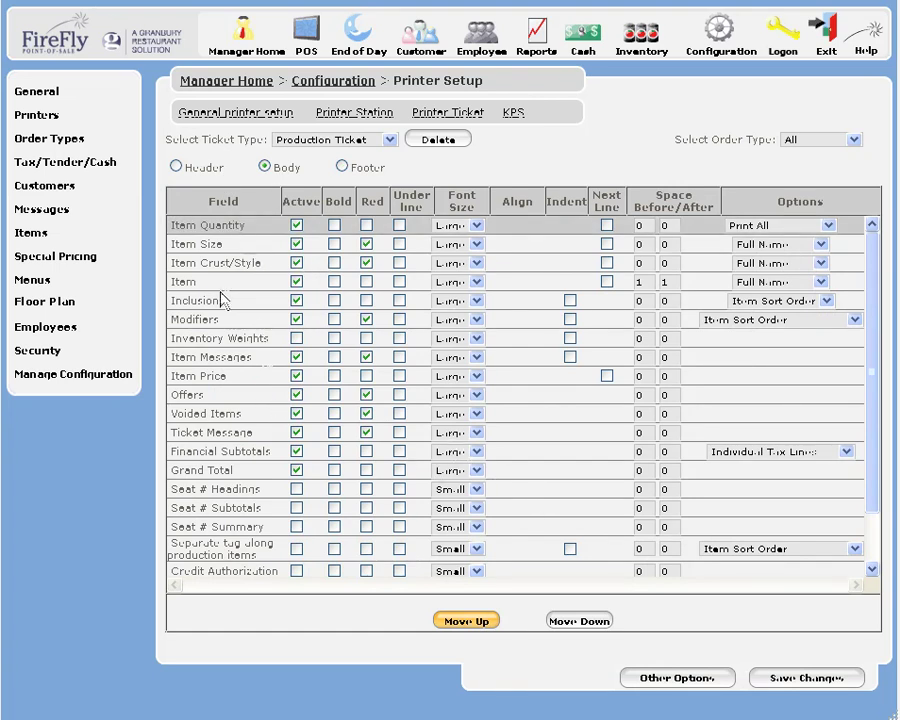
{"action": "left_click", "coordinate": [214, 246]}
{"action": "left_click", "coordinate": [220, 265]}
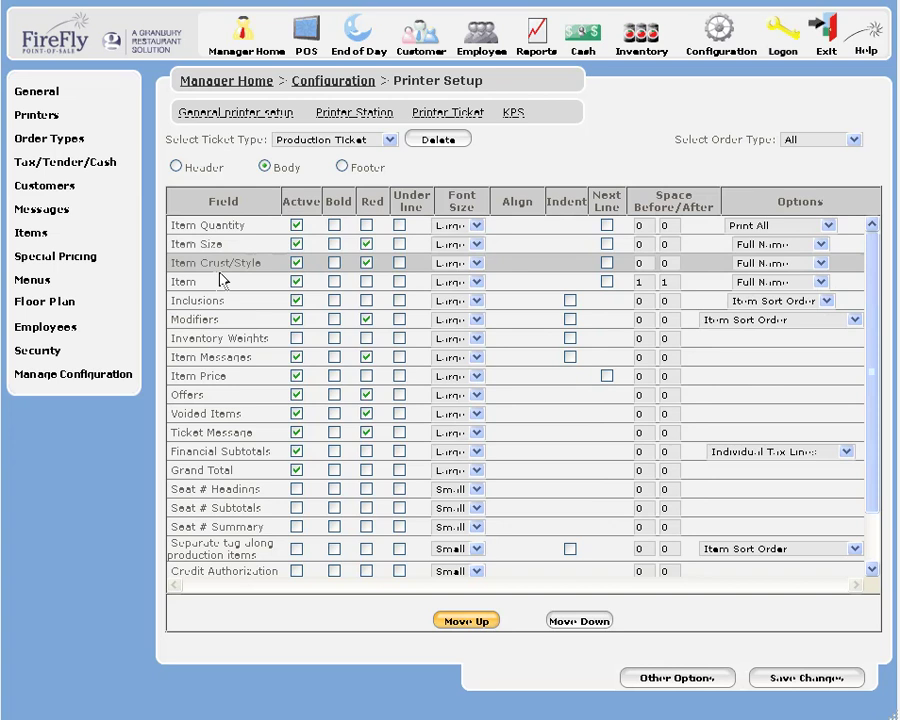
{"action": "left_click", "coordinate": [215, 285]}
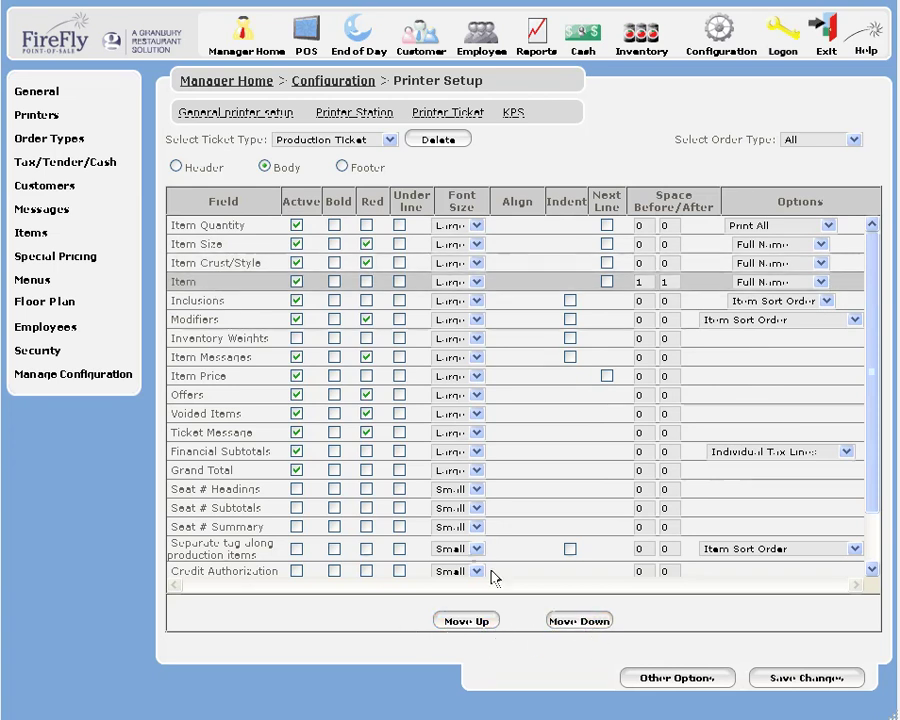
- Examine the option choices of the body's Item Size, Inclusions, Modifiers and Item Quantity fields
{"action": "left_click", "coordinate": [821, 244]}
{"action": "left_click", "coordinate": [821, 244]}
{"action": "left_click", "coordinate": [821, 245]}
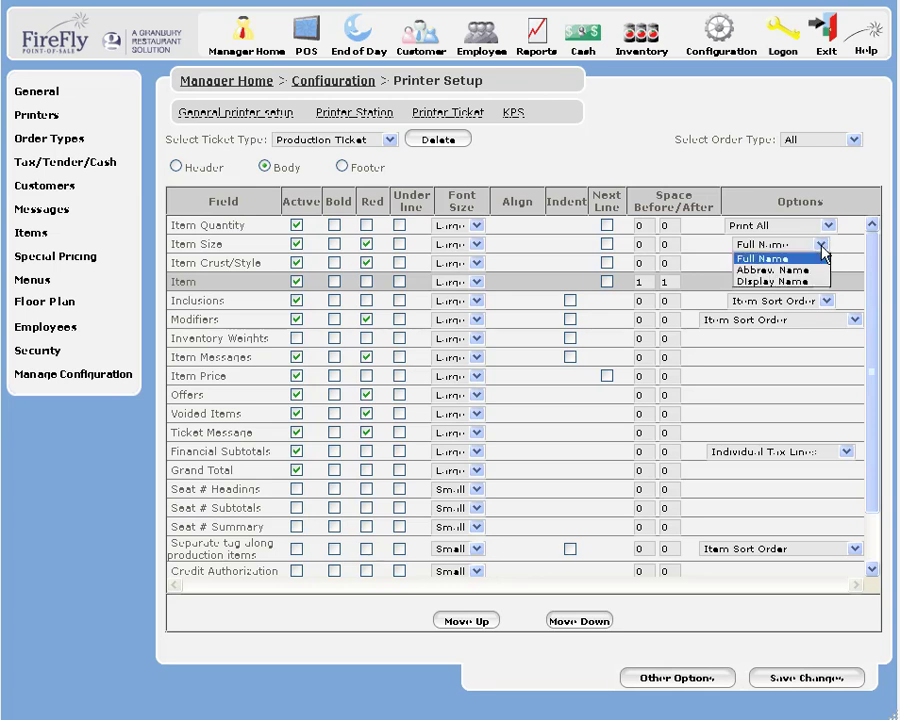
{"action": "left_click", "coordinate": [822, 258]}
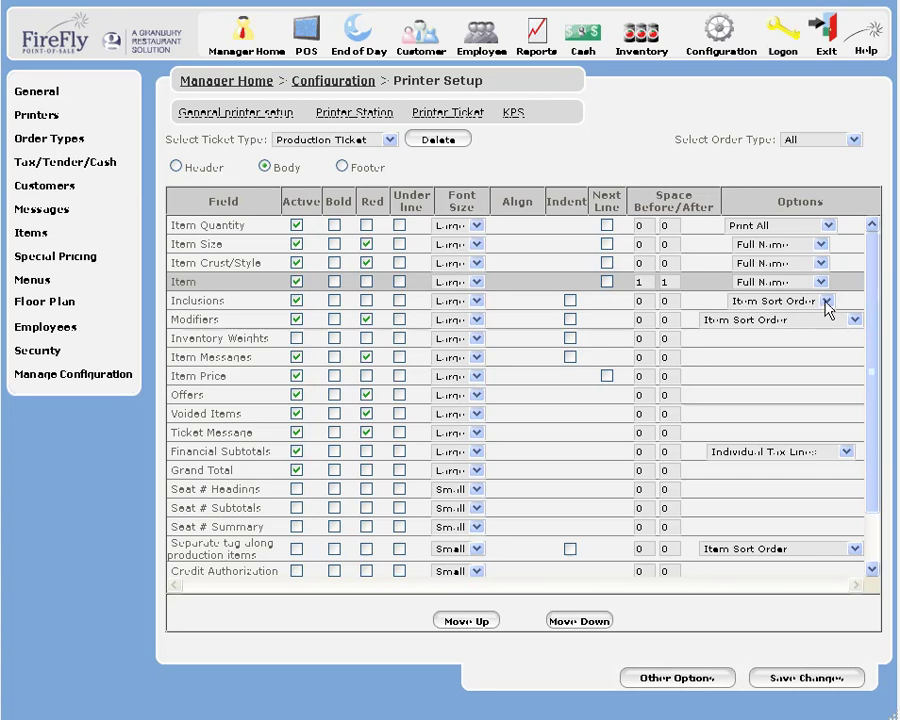
{"action": "left_click", "coordinate": [827, 302]}
{"action": "left_click", "coordinate": [855, 320]}
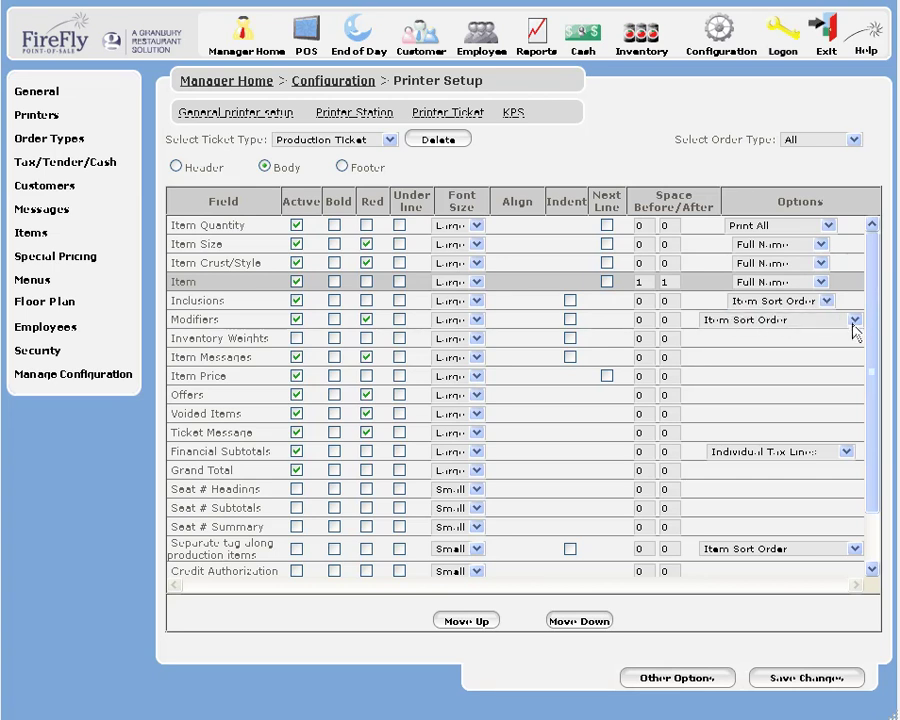
{"action": "left_click", "coordinate": [855, 320]}
{"action": "left_click", "coordinate": [855, 323]}
{"action": "left_click", "coordinate": [828, 226]}
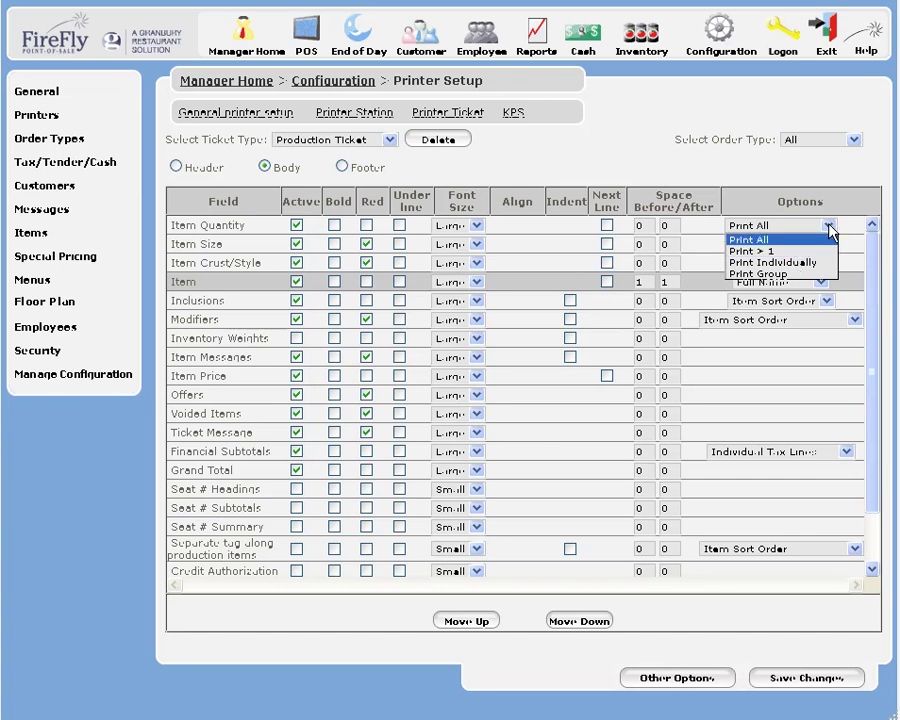
{"action": "left_click", "coordinate": [830, 230]}
- Examine the sort choices for the "Separate tag along production items" field in the ticket body
{"action": "scroll", "coordinate": [588, 305], "scroll_direction": "down", "scroll_amount": 1}
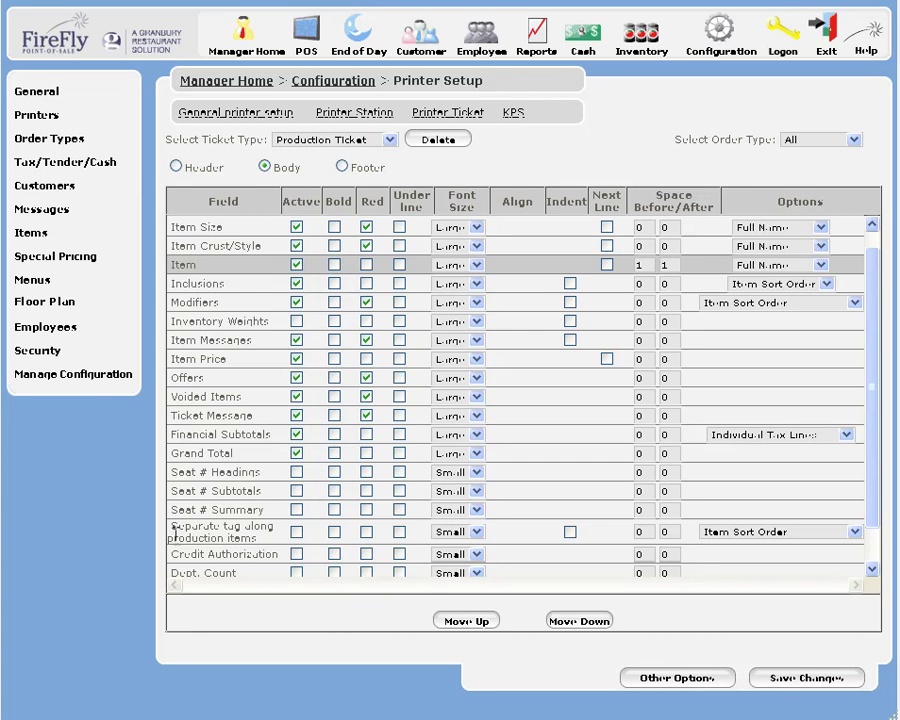
{"action": "left_click_drag", "start_coordinate": [173, 526], "coordinate": [268, 541]}
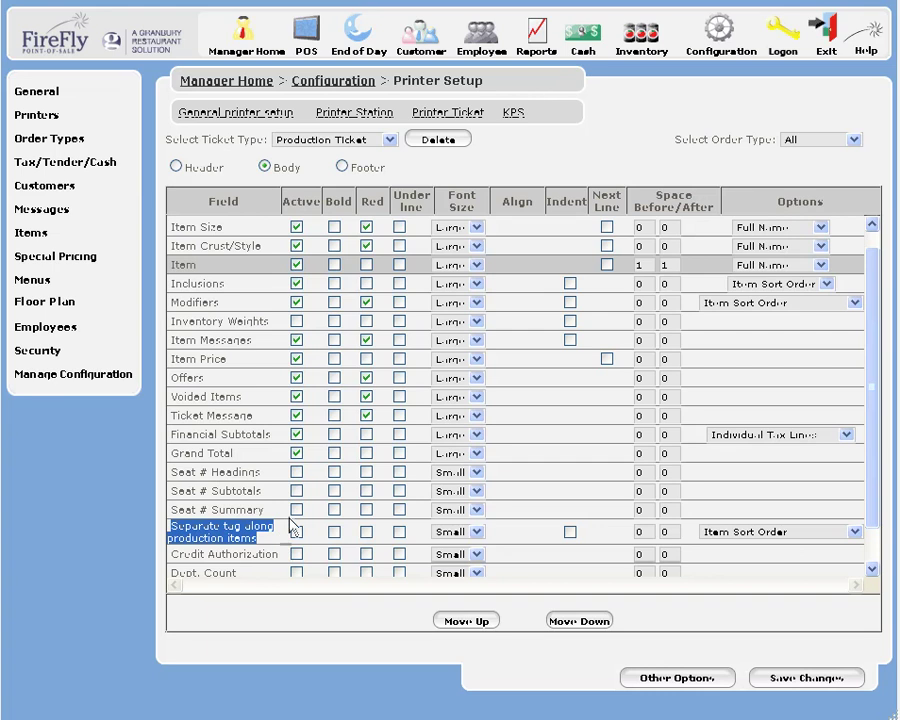
{"action": "left_click", "coordinate": [855, 533]}
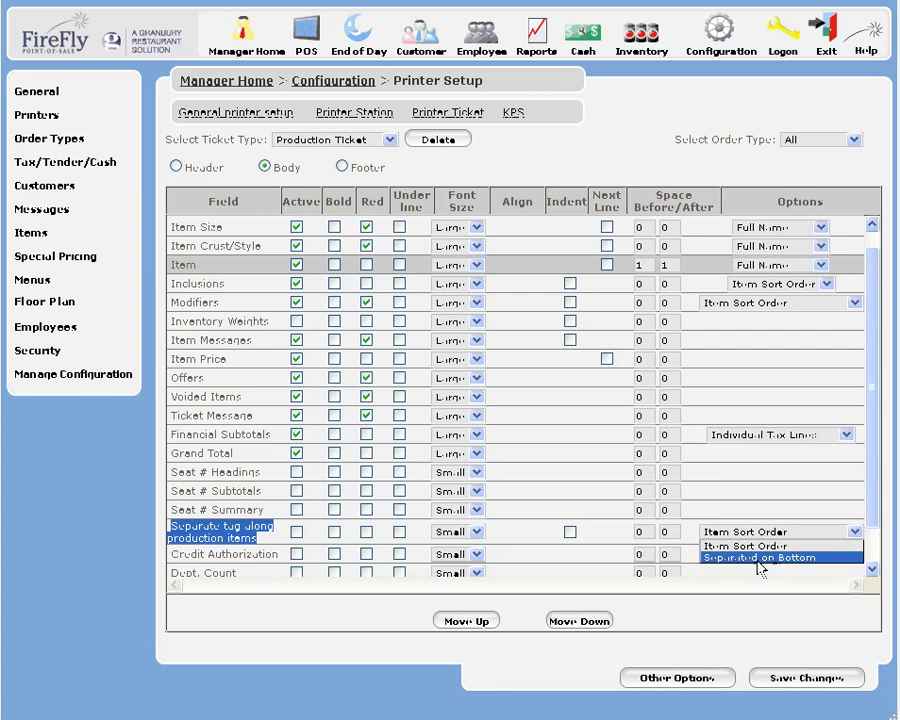
{"action": "left_click", "coordinate": [72, 3]}
{"action": "scroll", "coordinate": [609, 428], "scroll_direction": "up", "scroll_amount": 1}
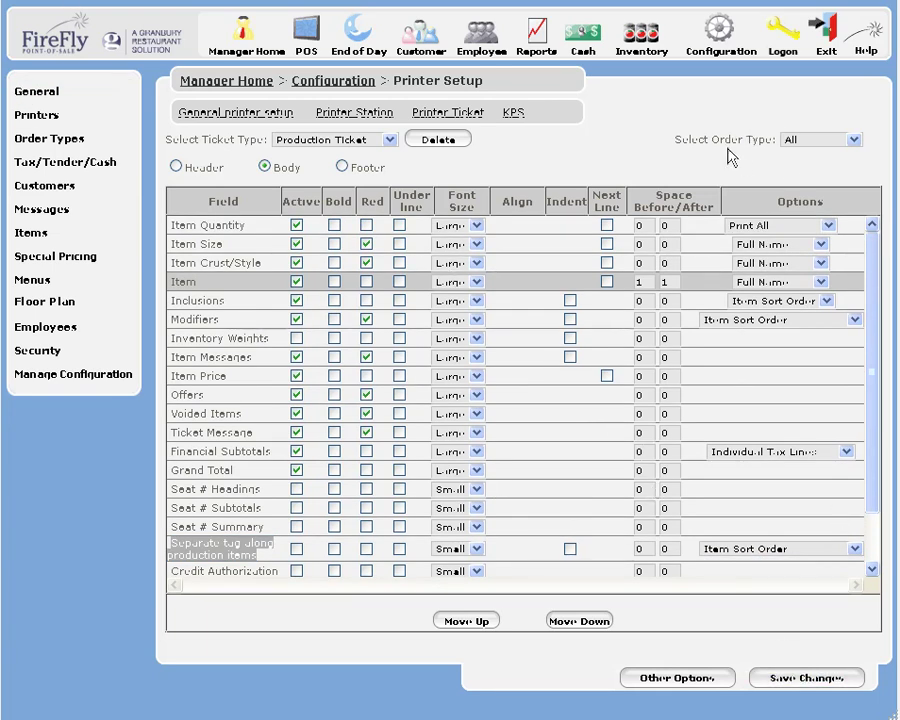
- Review the order types and ticket types that the layout can be configured for
{"action": "left_click", "coordinate": [852, 140]}
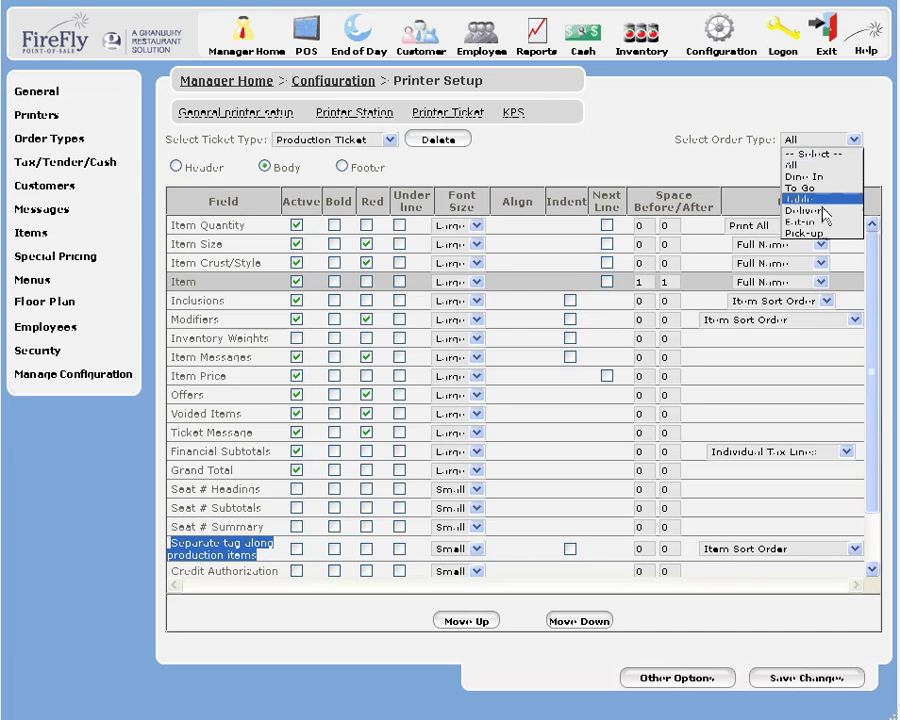
{"action": "left_click", "coordinate": [822, 155]}
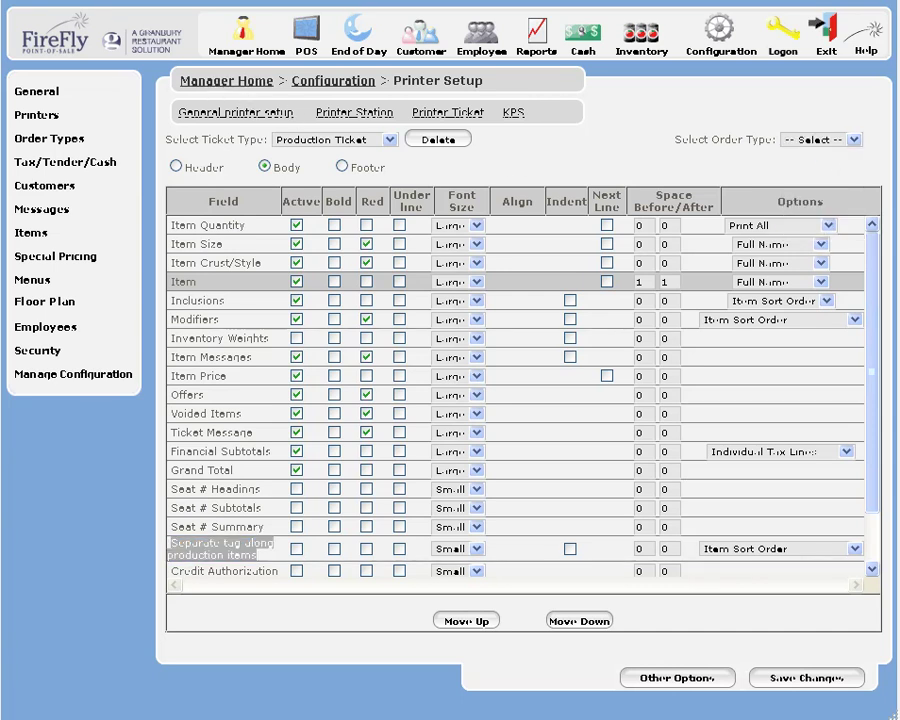
{"action": "left_click", "coordinate": [389, 140]}
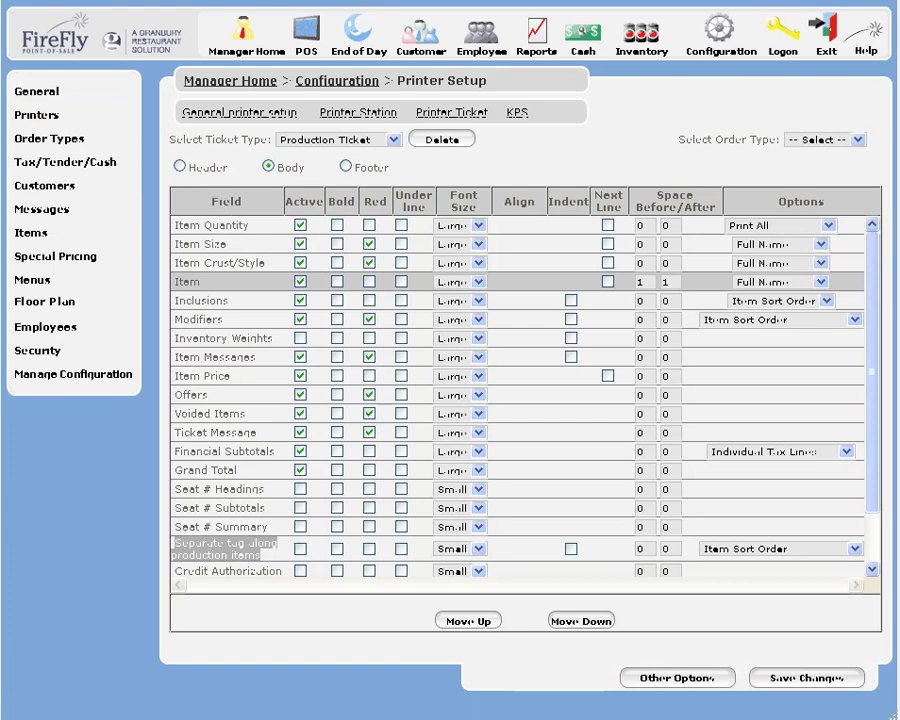
- In the other ticket options, enable reprinting on voids and changed order details, the entire production ticket for revisions, and addresses on deliveries only
{"action": "left_click", "coordinate": [678, 683]}
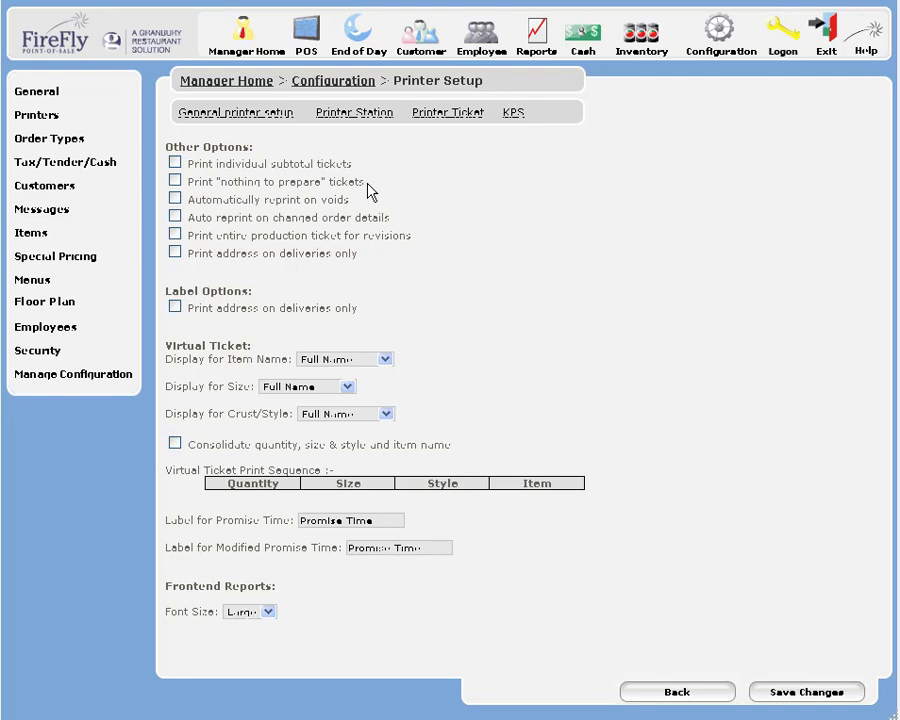
{"action": "left_click", "coordinate": [176, 200]}
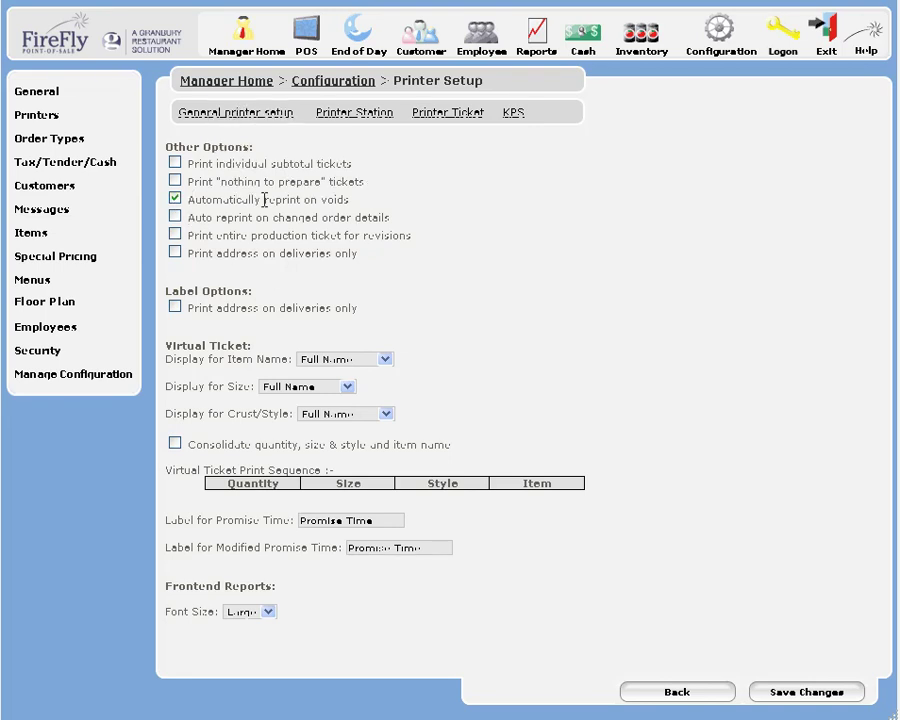
{"action": "left_click", "coordinate": [176, 218]}
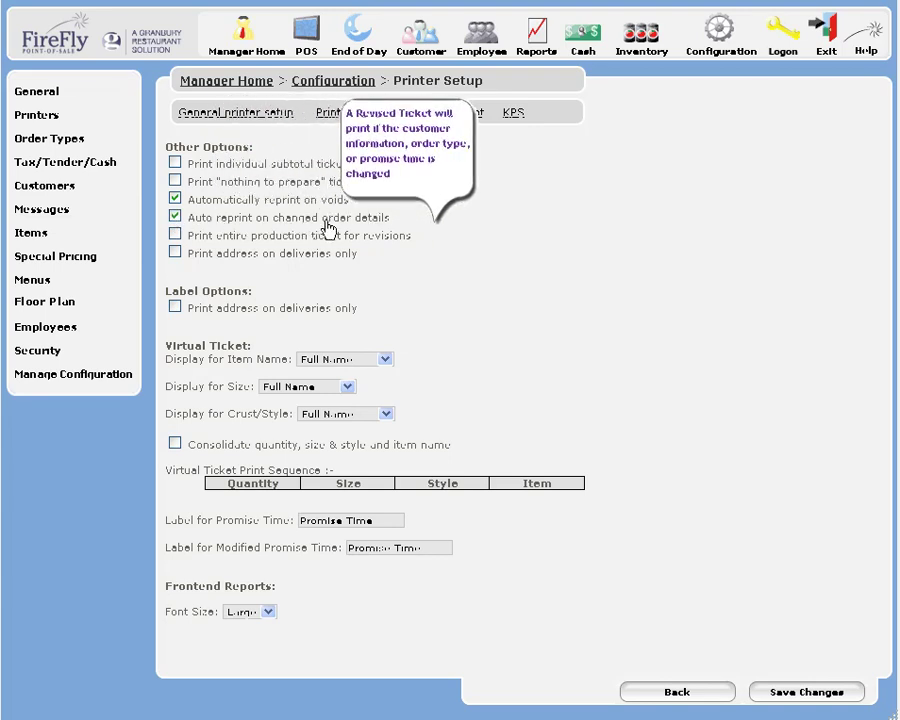
{"action": "left_click", "coordinate": [175, 237]}
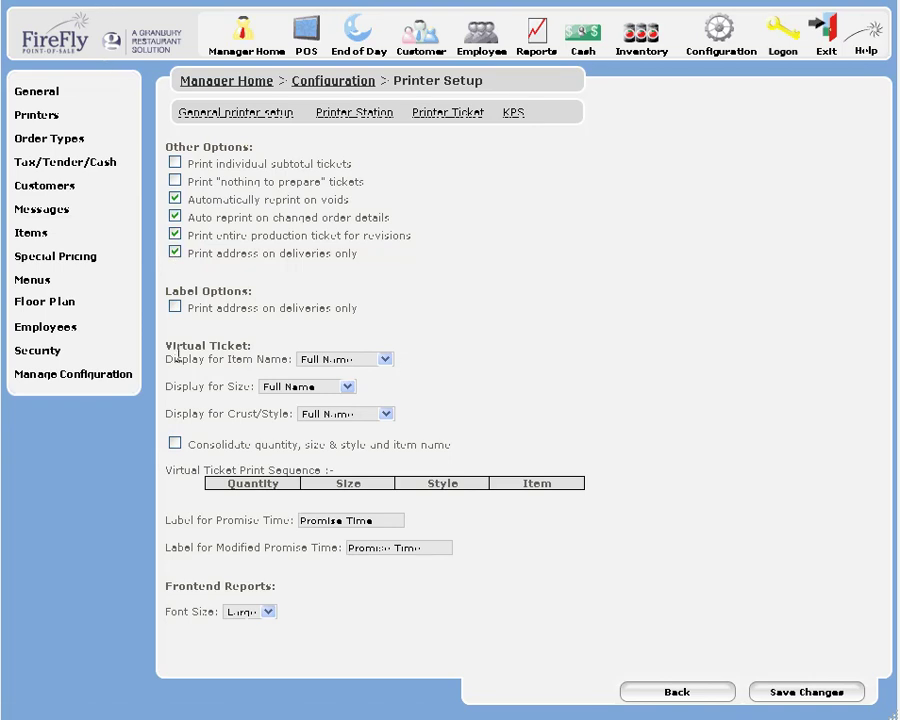
{"action": "left_click_drag", "start_coordinate": [165, 345], "coordinate": [268, 350]}
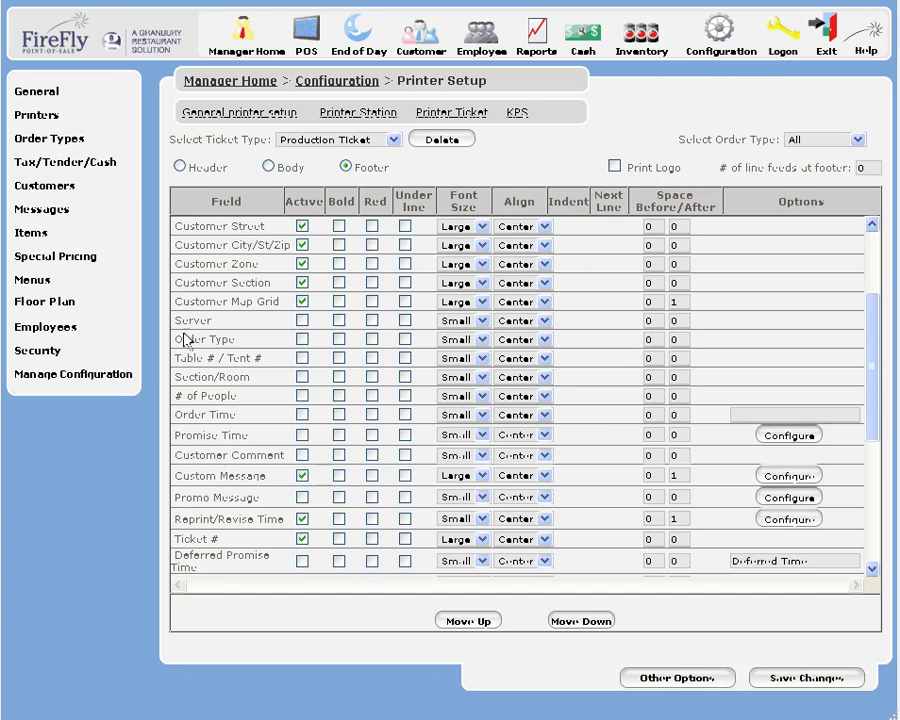
- Open the help's Screen Guide page "Configuration - Printers - Ticket" and read through its field descriptions
{"action": "left_click", "coordinate": [866, 44]}
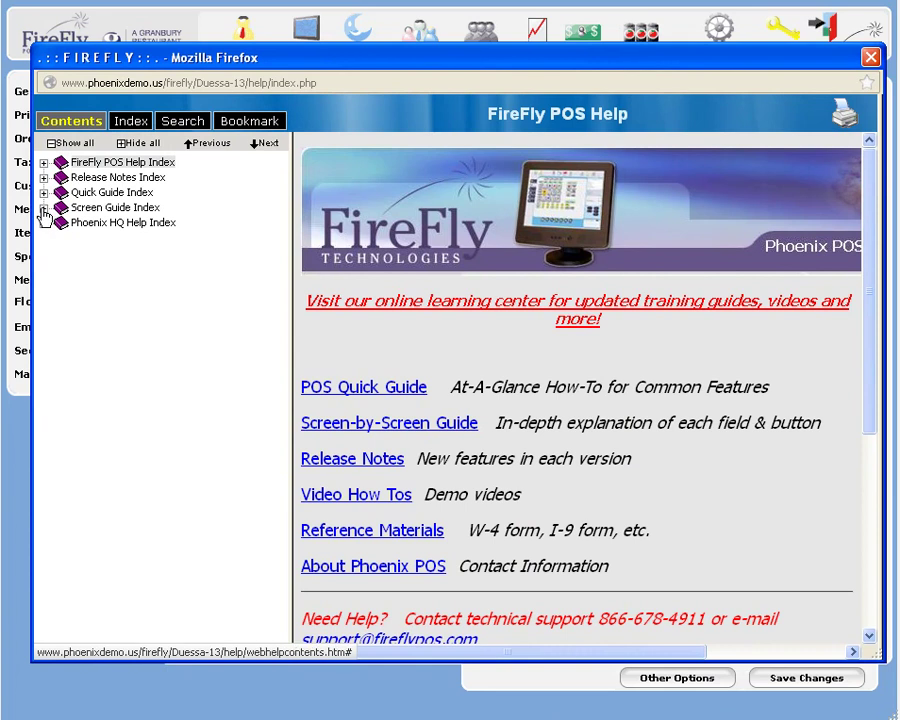
{"action": "left_click", "coordinate": [44, 207]}
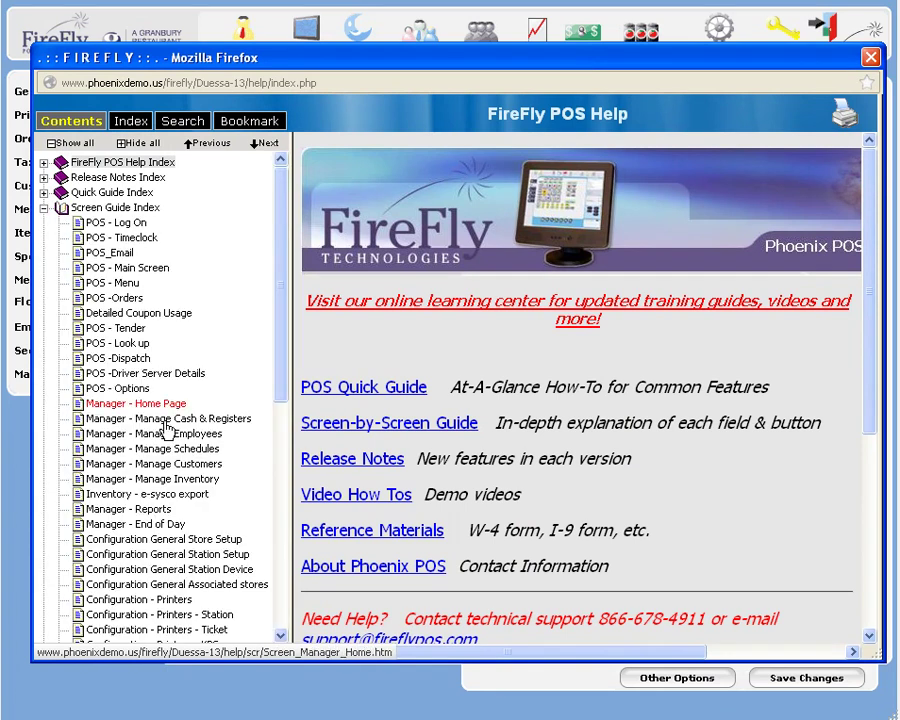
{"action": "scroll", "coordinate": [262, 528], "scroll_direction": "down", "scroll_amount": 5}
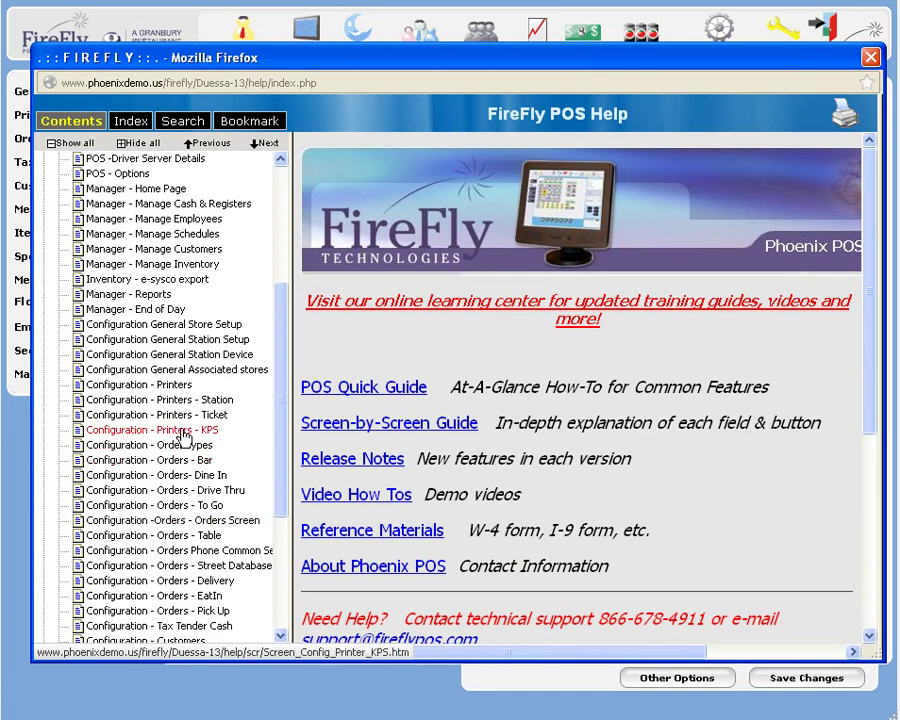
{"action": "left_click", "coordinate": [182, 417]}
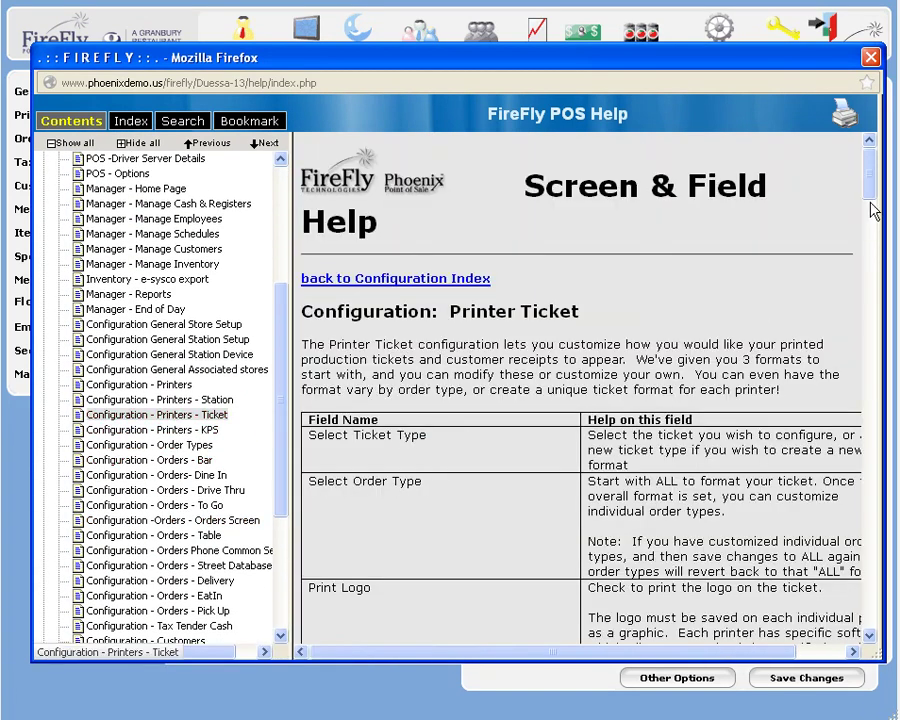
{"action": "left_click_drag", "start_coordinate": [872, 185], "coordinate": [866, 390]}
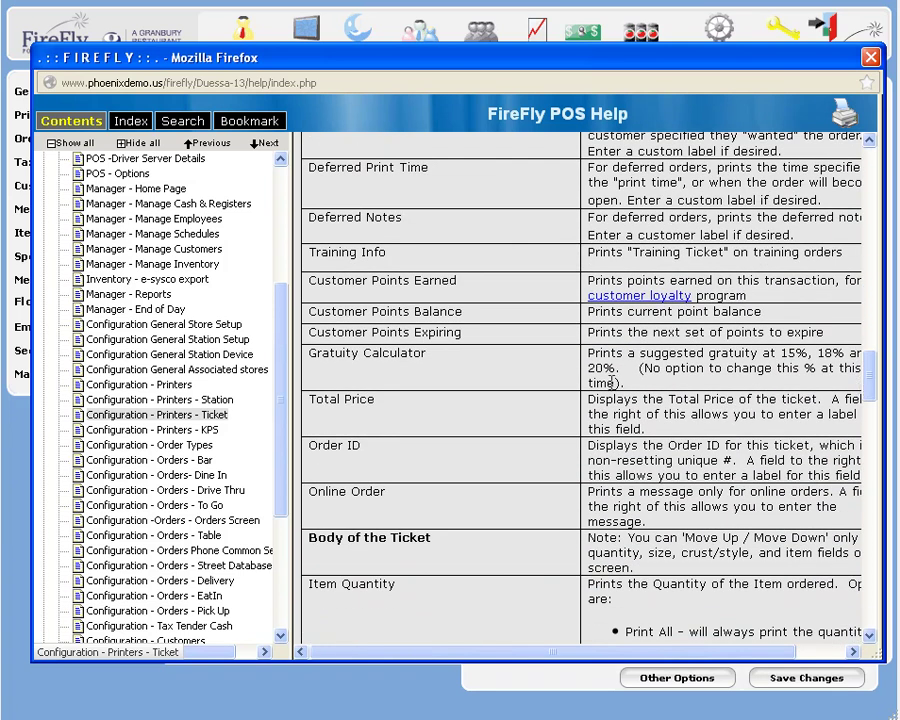